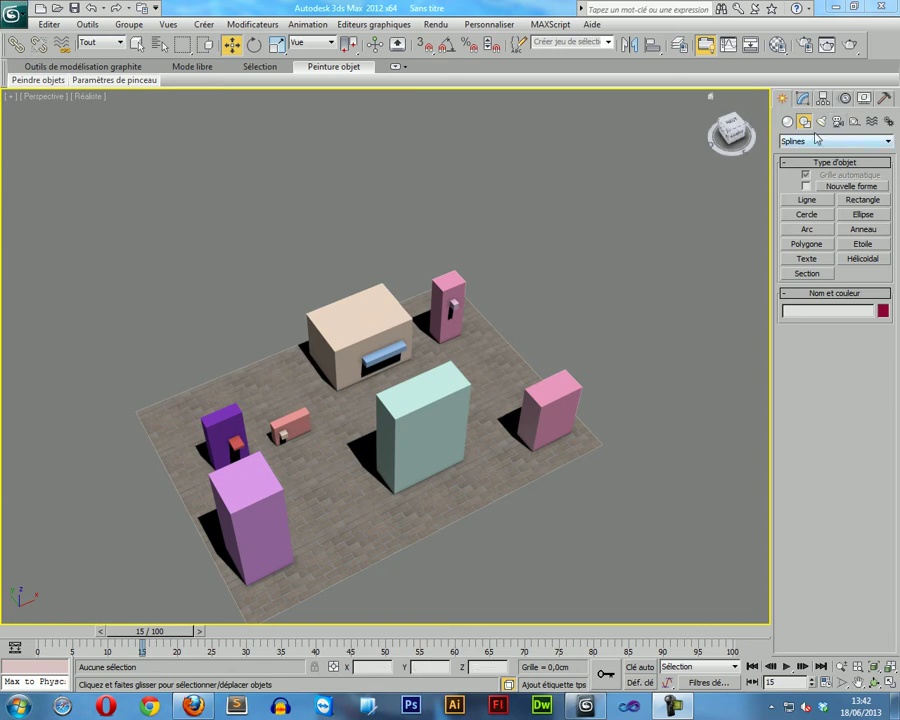
- Pan the Perspective viewport to recentre the textured block scene
mouse_move(424, 376)
middle_down()
mouse_move(429, 342)
mouse_move(395, 373)
middle_up()
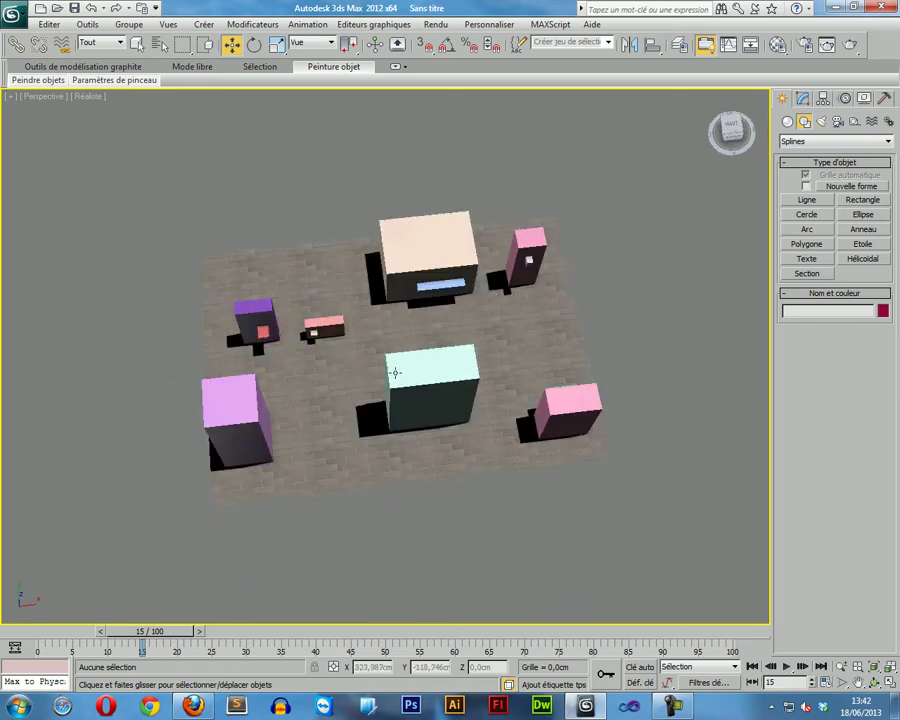
- In a zoomed-out Top view, start Ligne001 left of the purple box, curving below the light-blue box
click(802, 201)
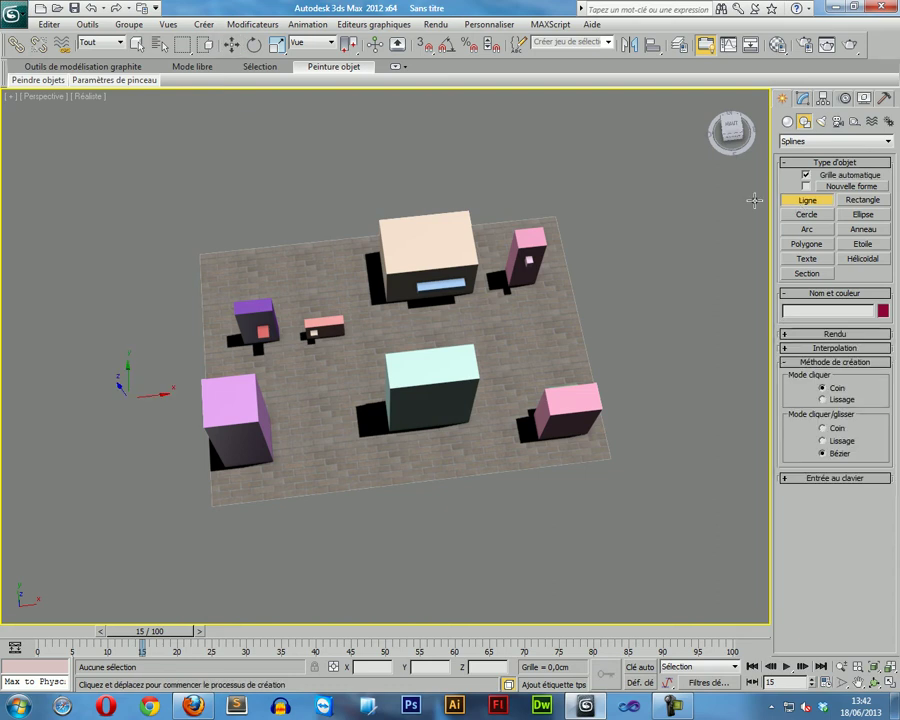
key(t)
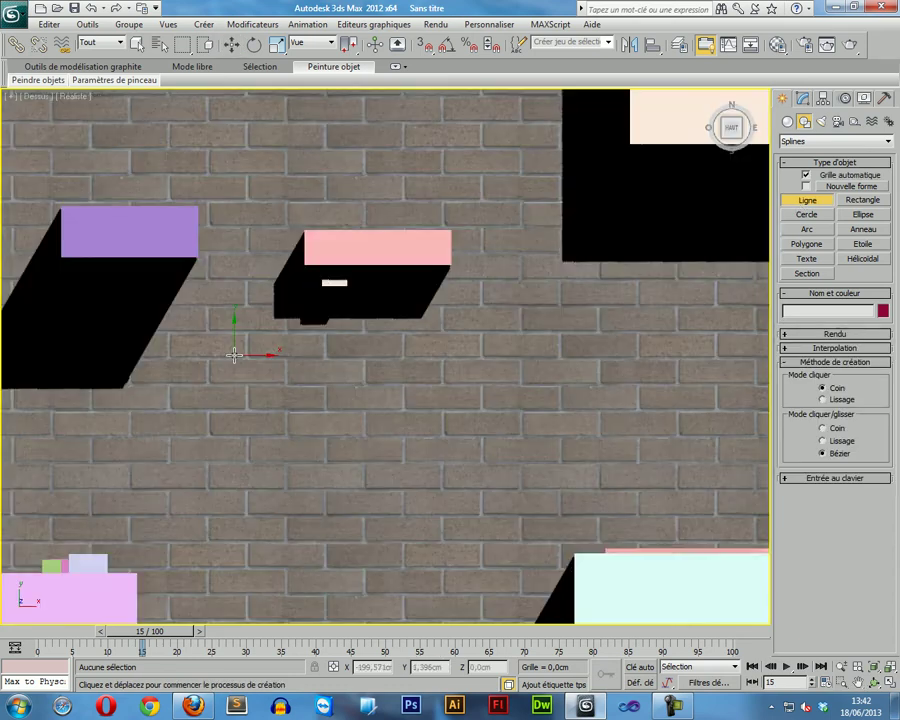
scroll(233, 354, down, 5)
scroll(450, 376, down, 2)
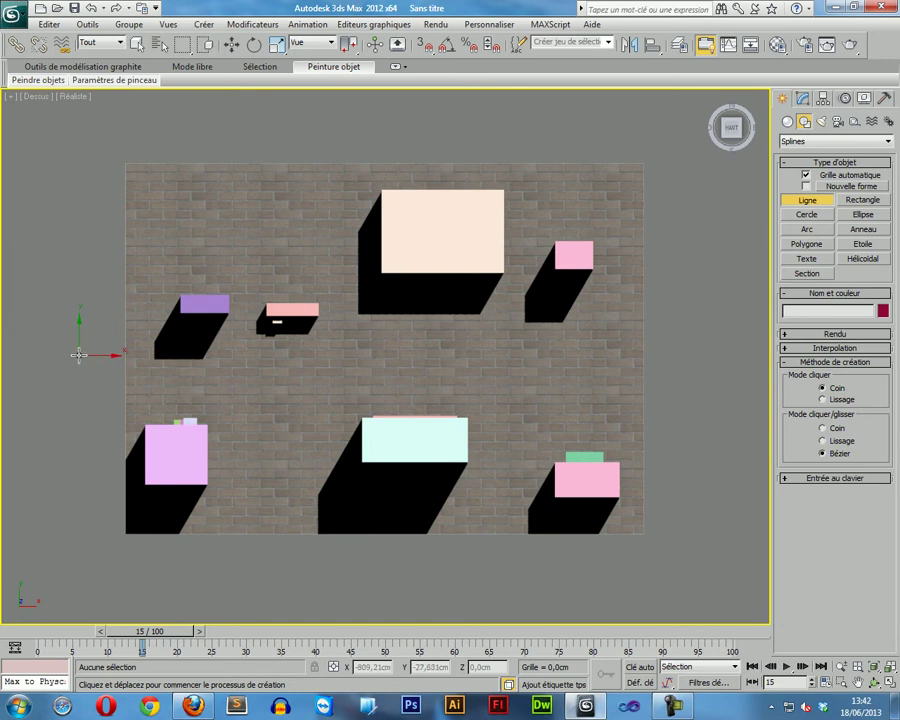
click(79, 356)
drag(255, 382, 265, 422)
drag(345, 547, 404, 570)
drag(578, 377, 588, 362)
- Continue the path past the right edge, across the top, and finish it near the left edge
click(694, 357)
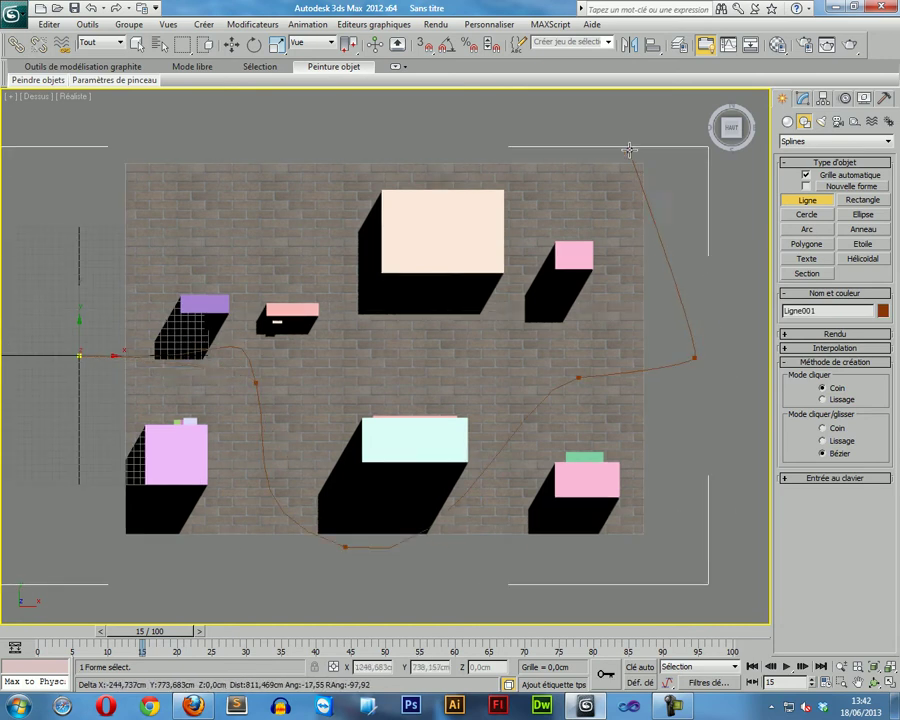
click(666, 135)
click(472, 119)
click(270, 127)
click(152, 186)
click(107, 232)
right_click(52, 248)
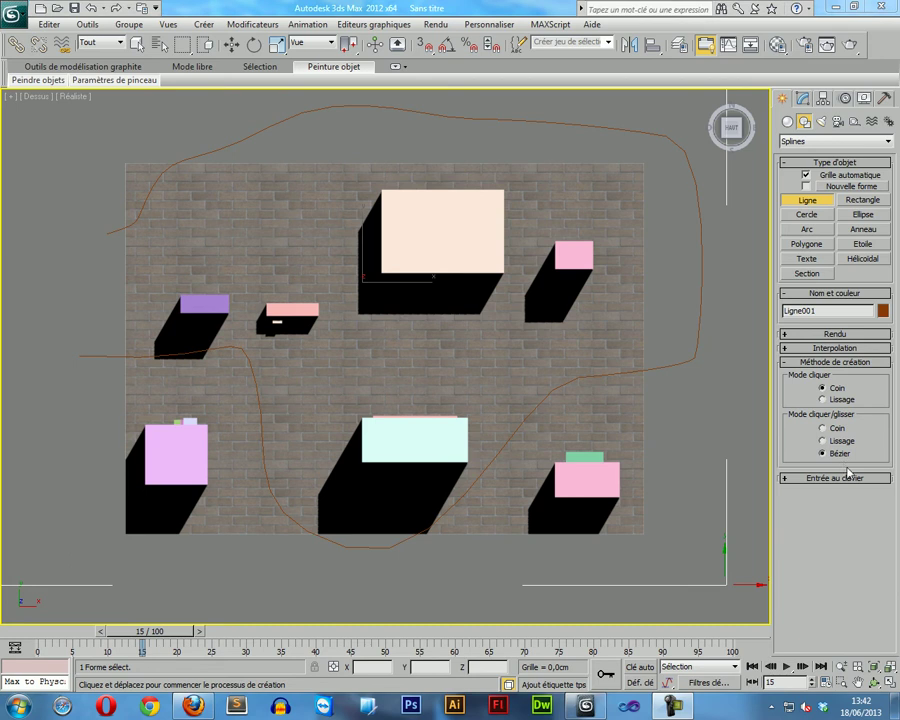
- Orbit the Perspective view to a steep angle over Ligne001 and the boxes, then open the Animation menu
key(w)
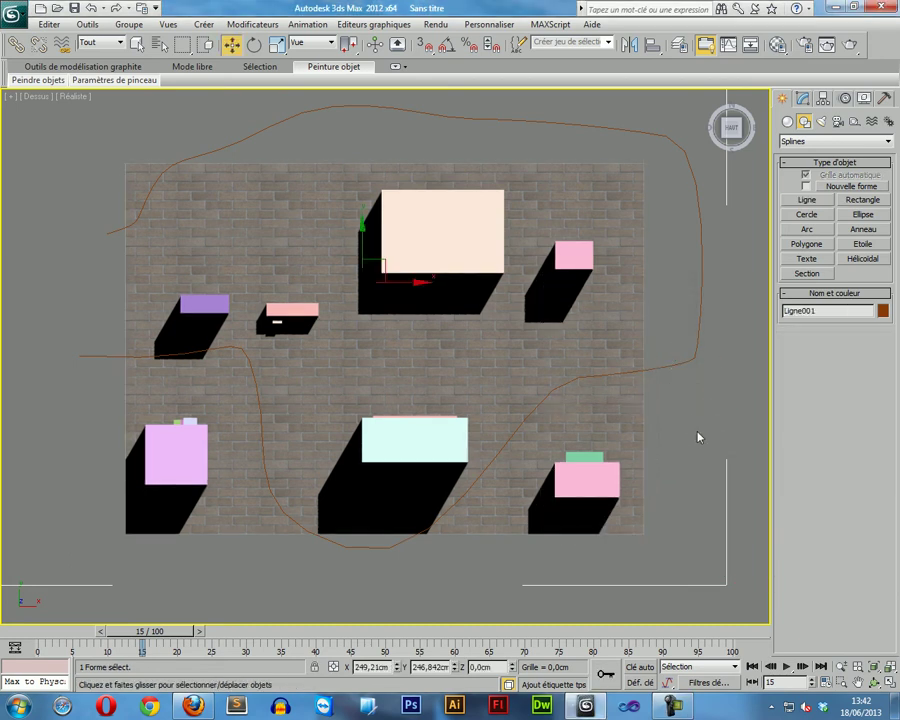
key(p)
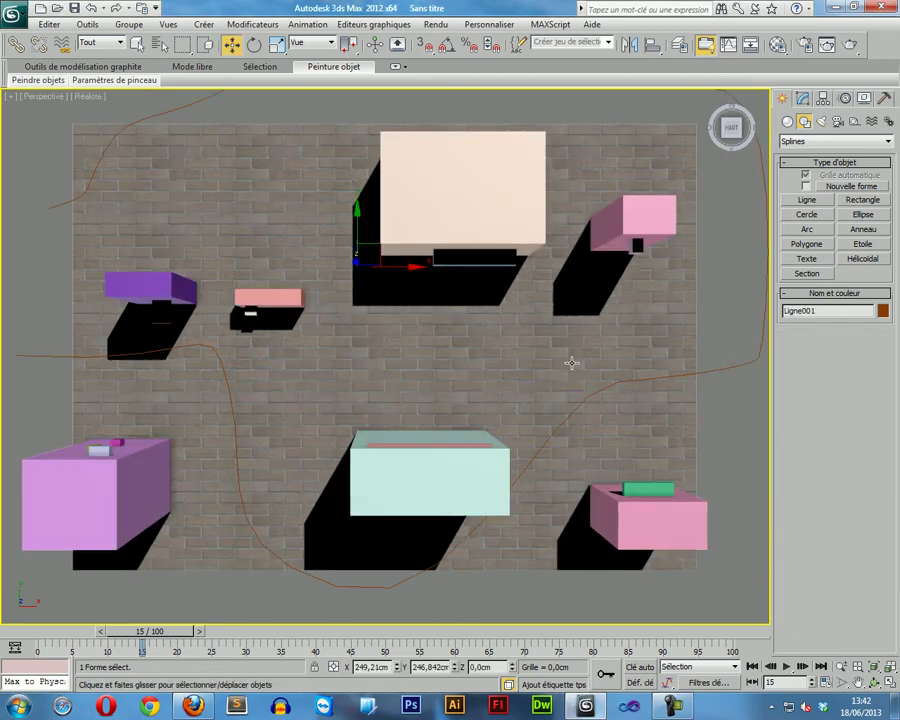
alt+middle_drag(542, 391, 396, 341)
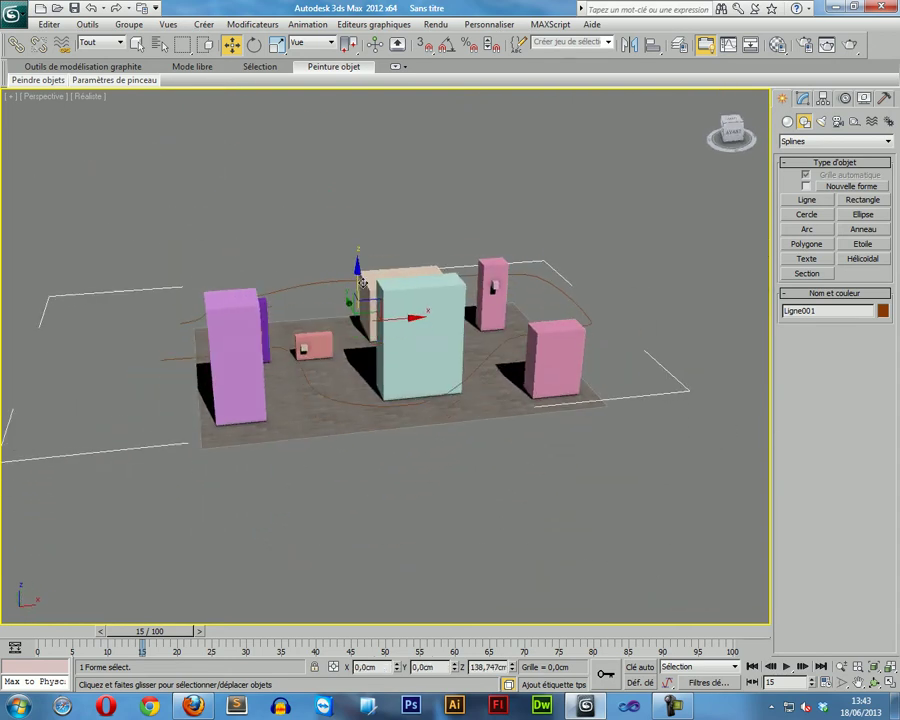
mouse_move(361, 308)
alt+middle_down()
mouse_move(420, 354)
mouse_move(396, 398)
mouse_move(400, 420)
alt+middle_up()
scroll(396, 398, down, 2)
scroll(388, 250, down, 2)
scroll(376, 308, up, 2)
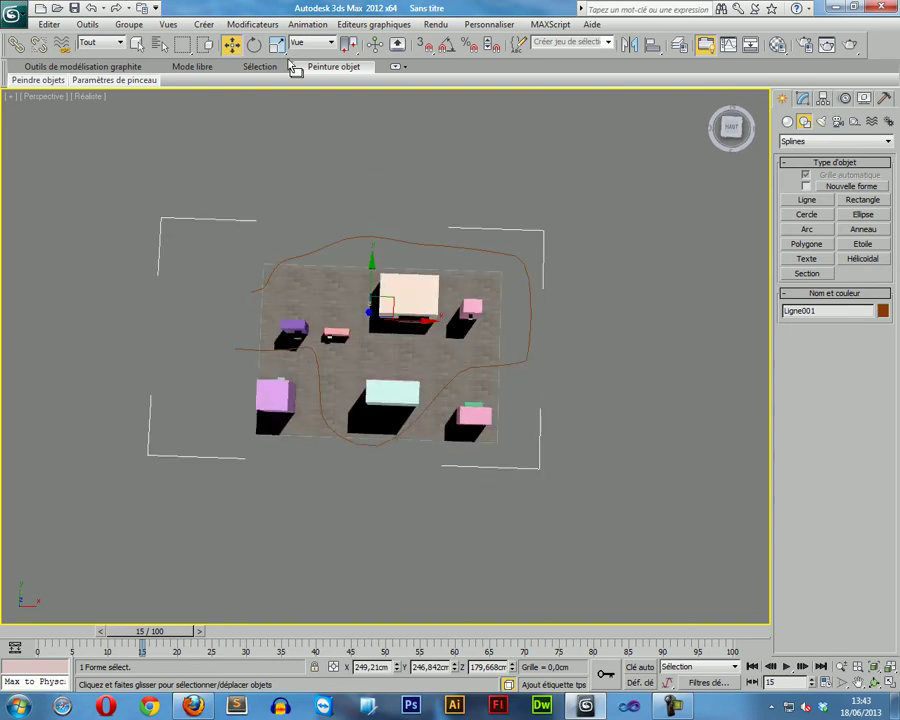
click(307, 24)
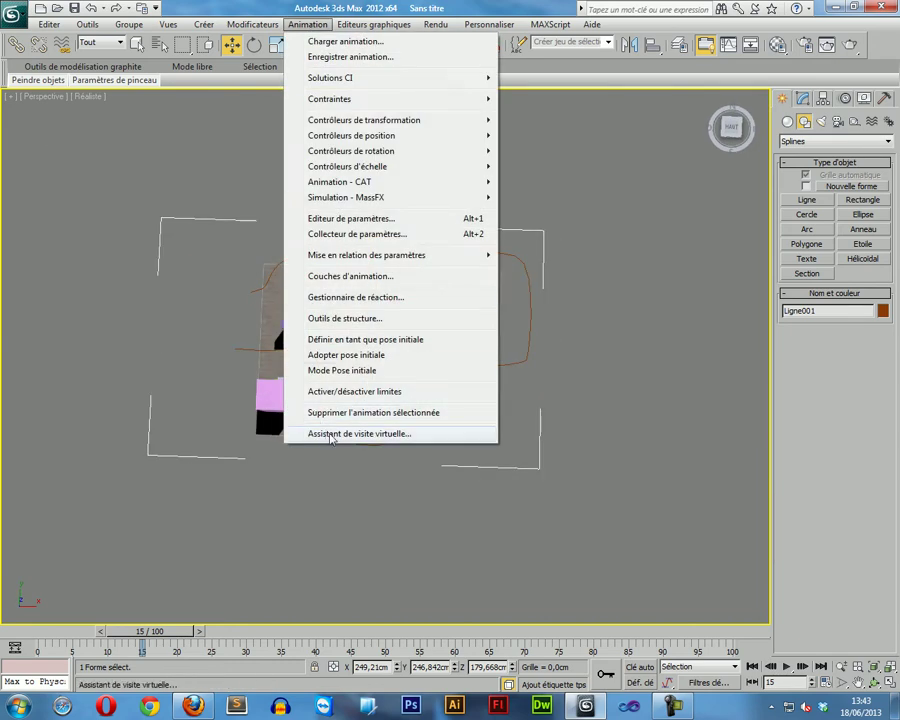
- Create a targeted Walkthrough_Cam001 camera with the Walkthrough Assistant and select it
click(331, 434)
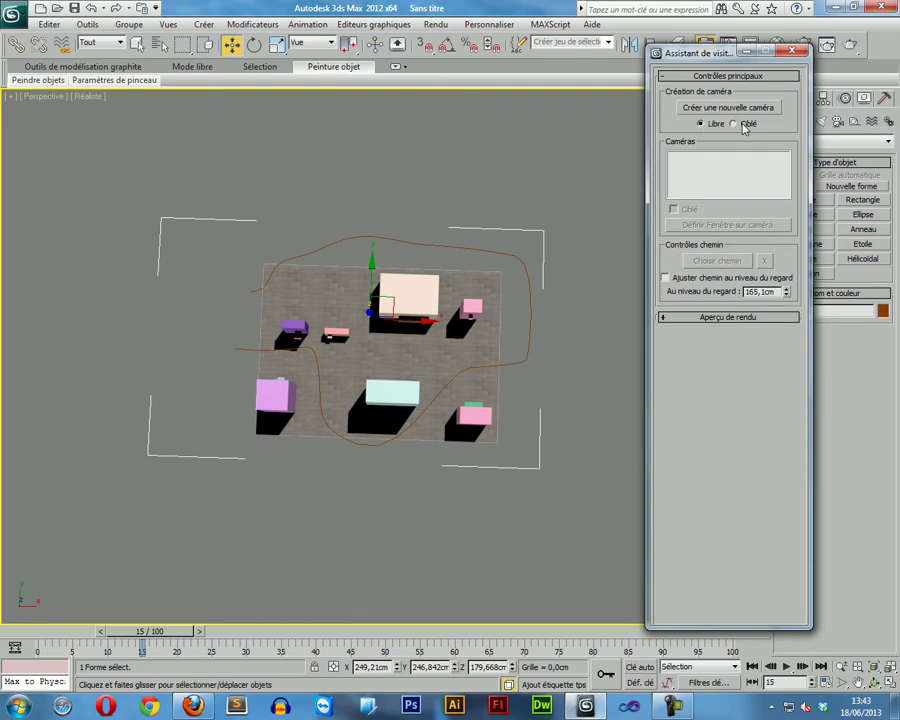
click(717, 111)
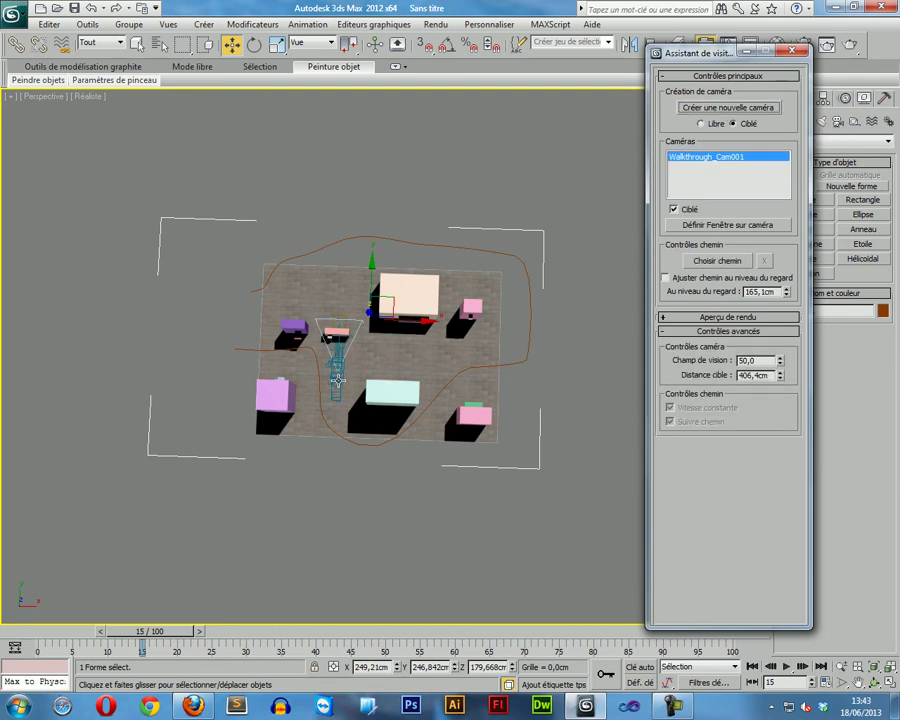
click(337, 370)
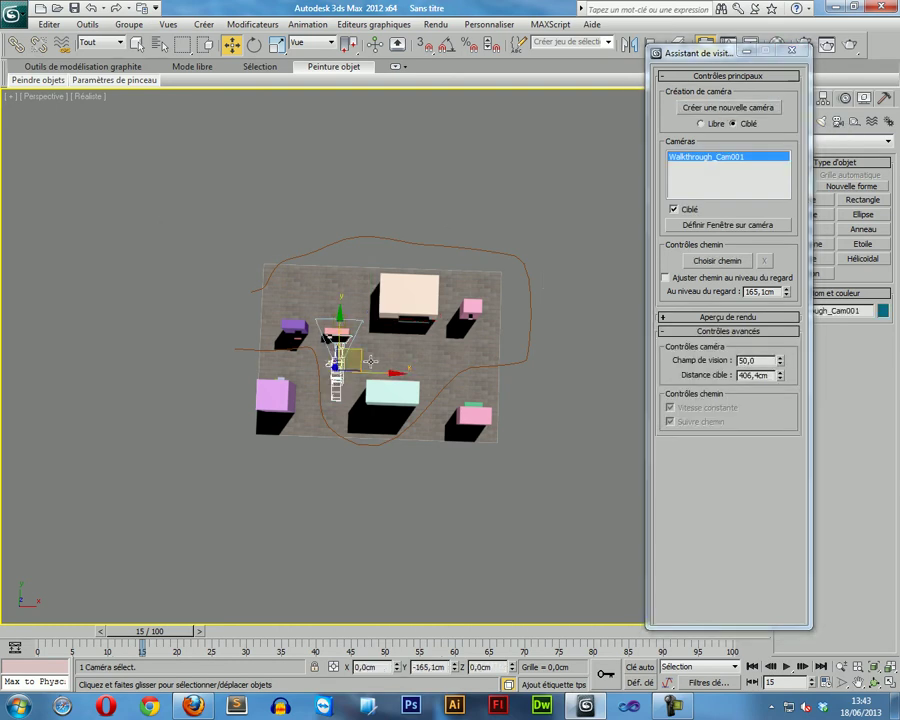
- Assign Ligne001 as the camera path and scrub frames 0–100 to preview the motion
click(717, 261)
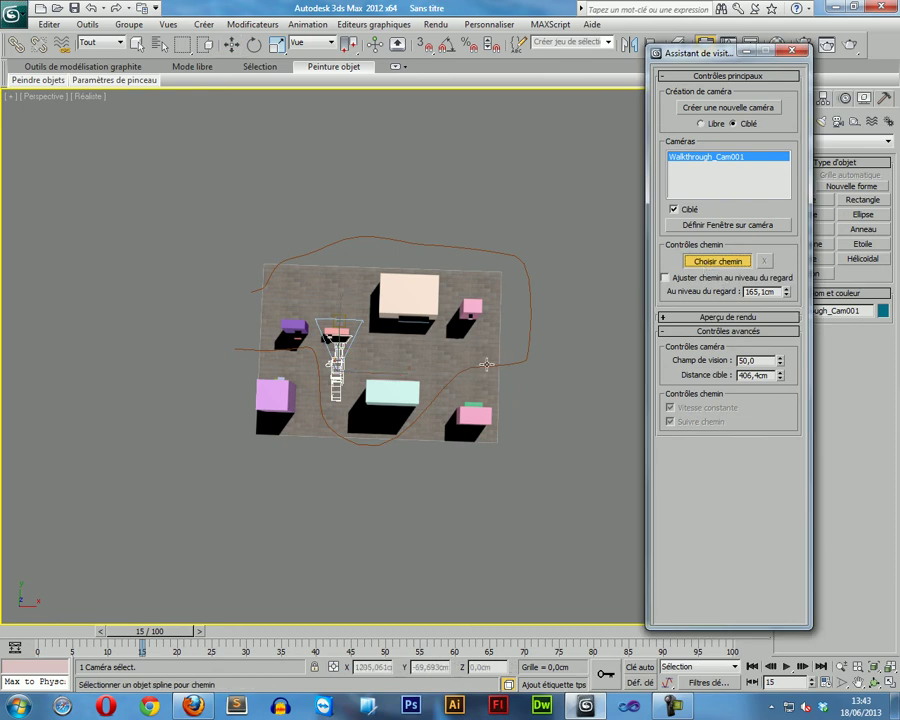
click(486, 365)
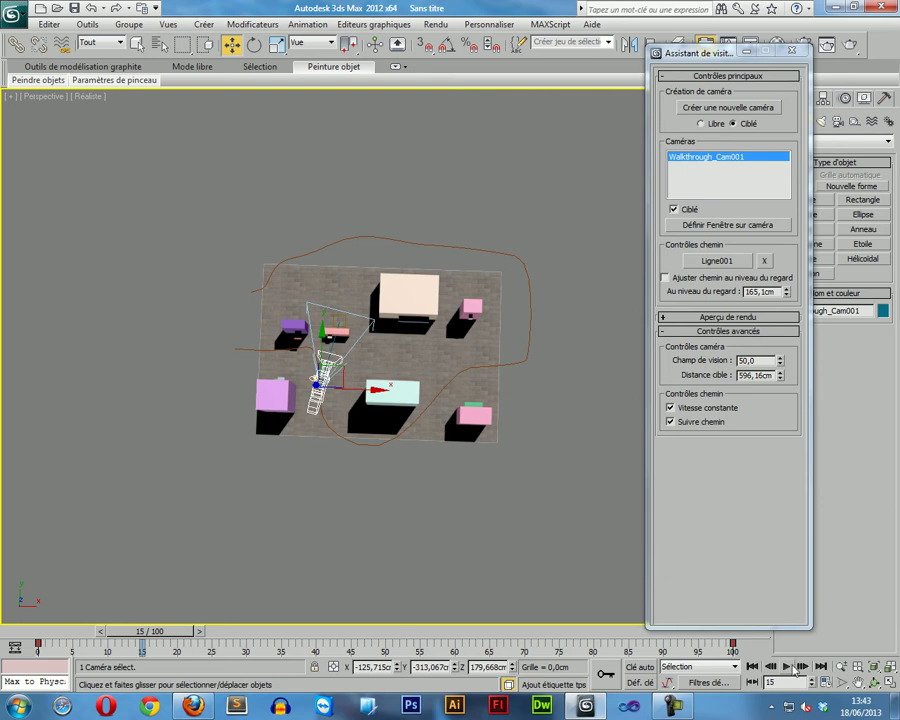
mouse_move(170, 632)
mouse_down()
mouse_move(18, 642)
mouse_move(98, 664)
mouse_move(515, 710)
mouse_up()
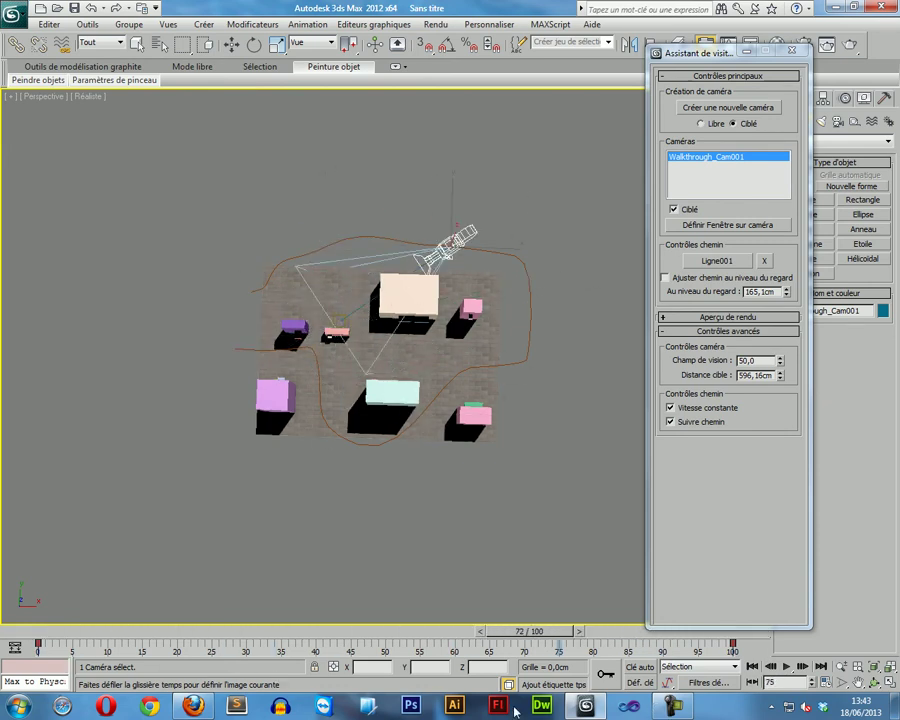
mouse_move(515, 710)
mouse_down()
mouse_move(700, 710)
mouse_move(5, 683)
mouse_up()
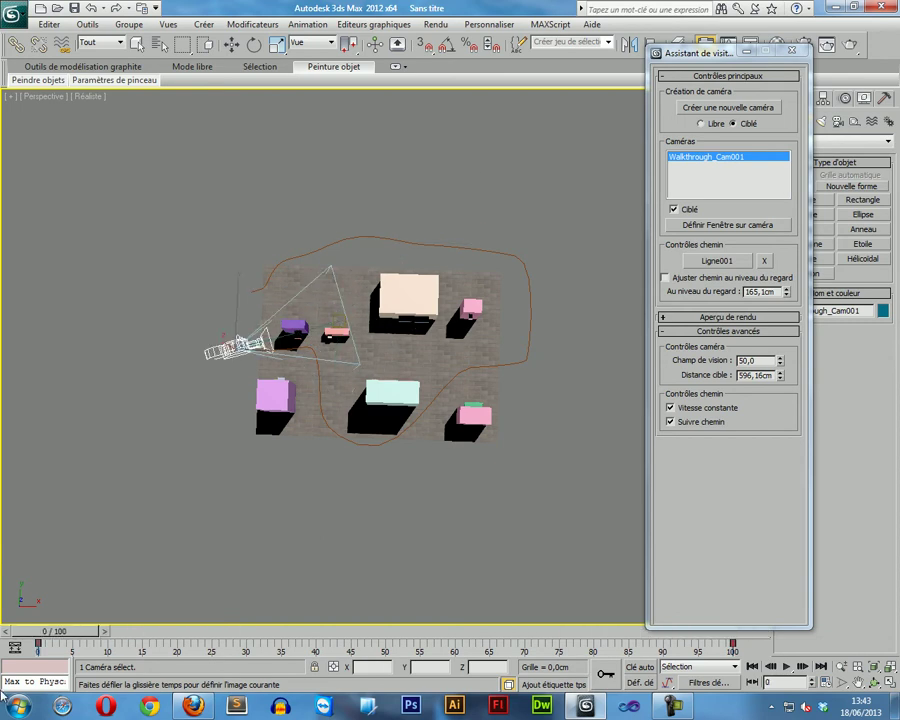
- Raise the camera target and aim it at the light-blue box
key(w)
scroll(448, 480, up, 4)
mouse_move(398, 423)
alt+middle_down()
mouse_move(313, 410)
mouse_move(352, 426)
mouse_move(426, 424)
mouse_move(453, 400)
alt+middle_up()
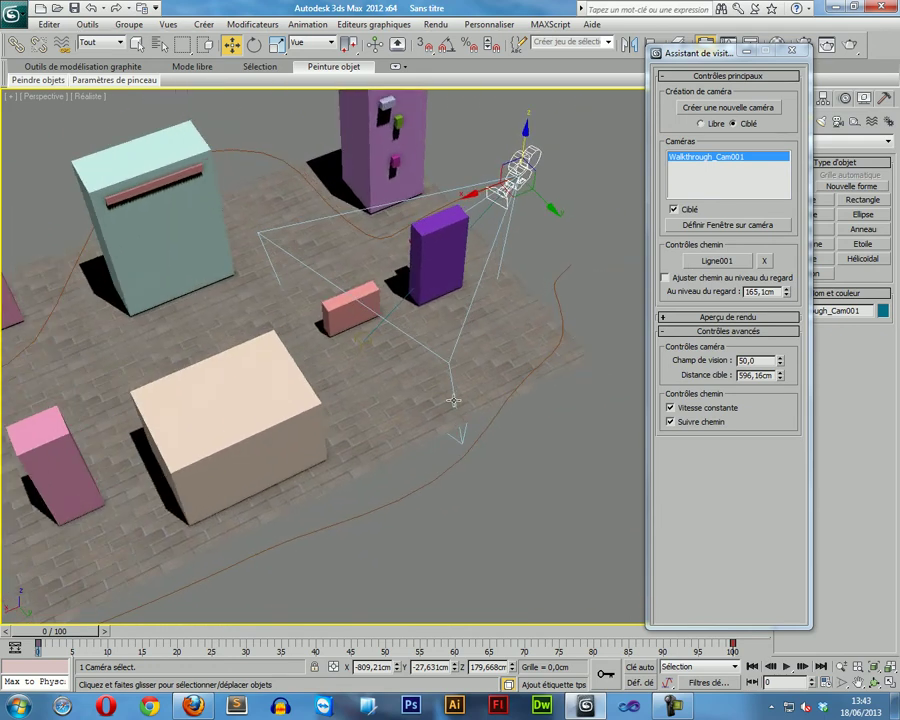
click(362, 337)
mouse_move(365, 324)
mouse_down()
mouse_move(355, 272)
mouse_move(367, 231)
mouse_move(357, 300)
mouse_up()
alt+middle_drag(357, 300, 409, 413)
scroll(404, 381, down, 2)
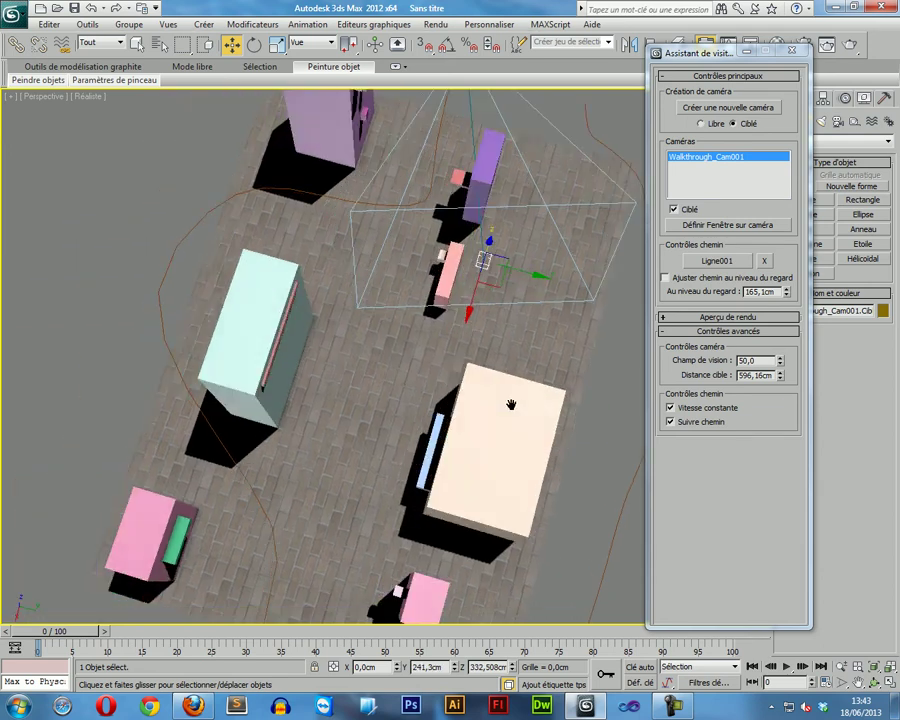
scroll(508, 402, down, 2)
mouse_move(469, 416)
alt+middle_down()
mouse_move(306, 368)
mouse_move(327, 341)
alt+middle_up()
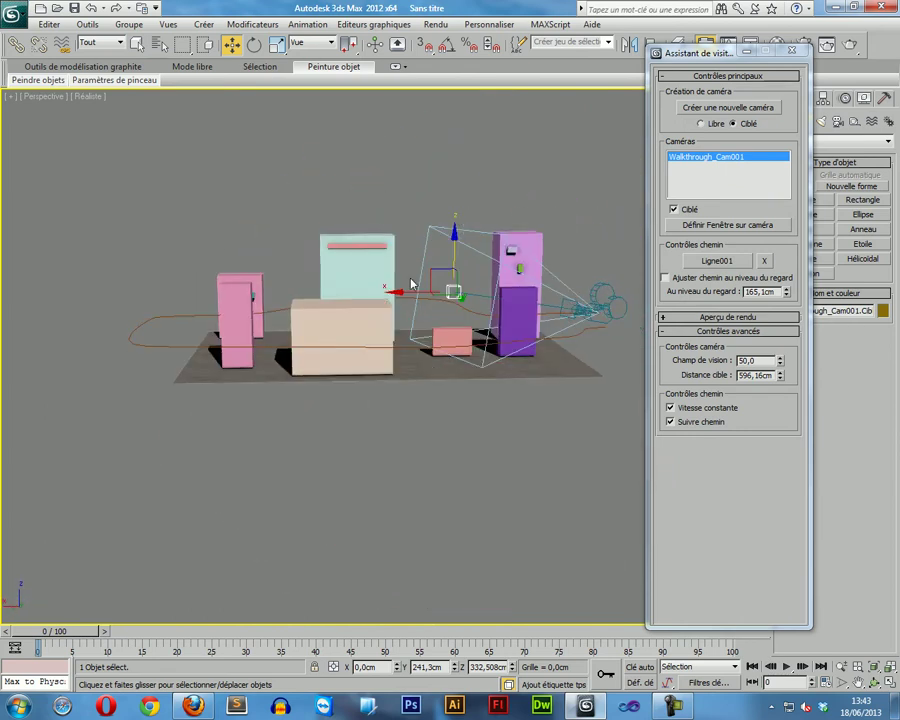
mouse_move(414, 291)
mouse_down()
mouse_move(358, 255)
mouse_move(356, 292)
mouse_up()
mouse_move(356, 292)
alt+middle_down()
mouse_move(394, 426)
mouse_move(236, 409)
alt+middle_up()
drag(323, 321, 343, 340)
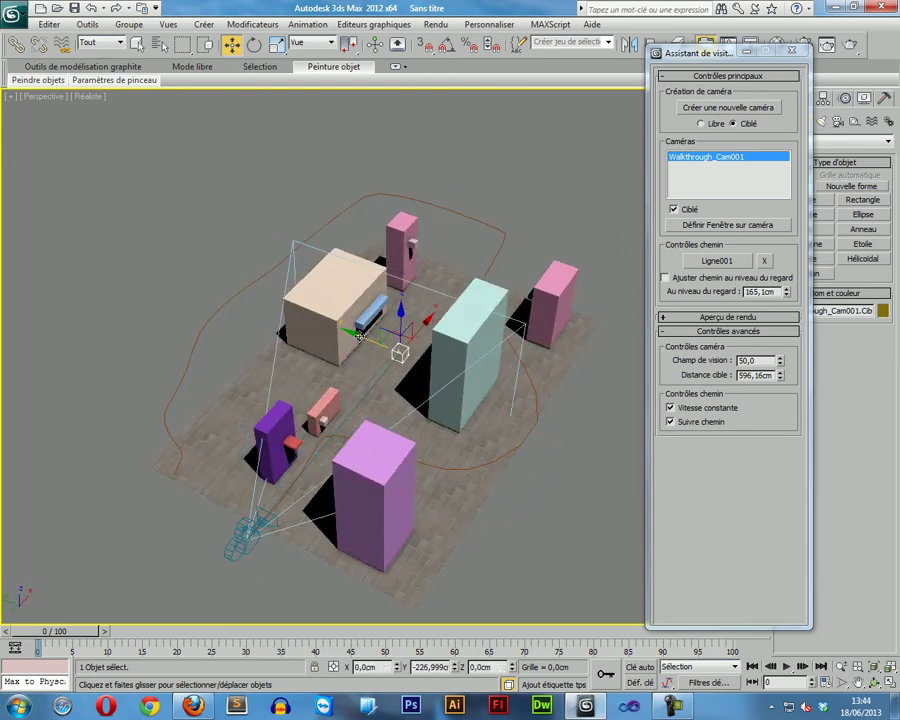
alt+middle_drag(344, 368, 292, 346)
- Select the camera together with Ligne001 and move both up on Z above the scene
click(106, 373)
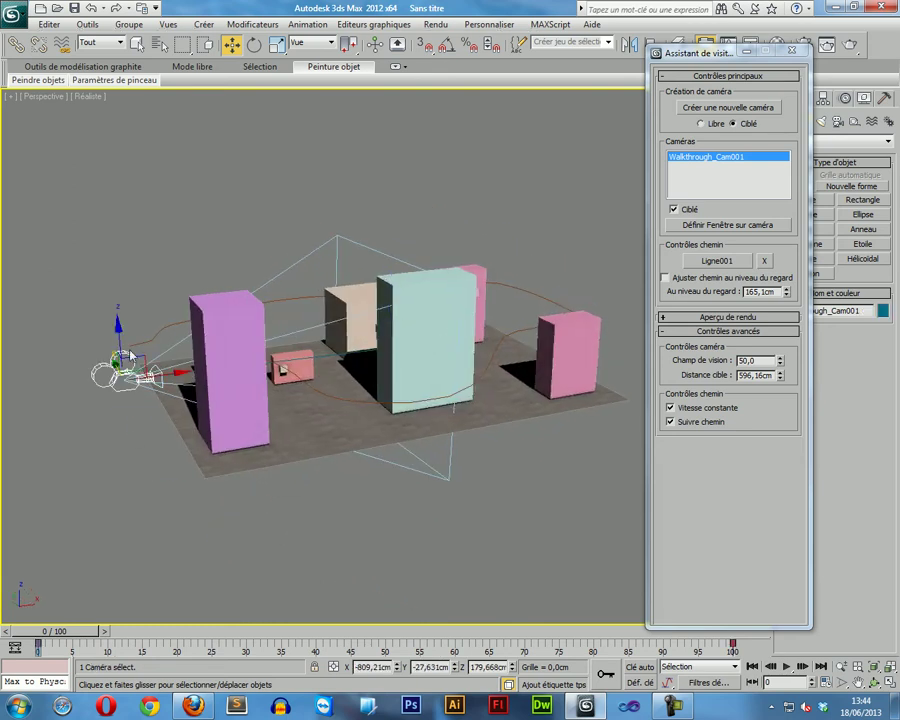
drag(121, 343, 117, 328)
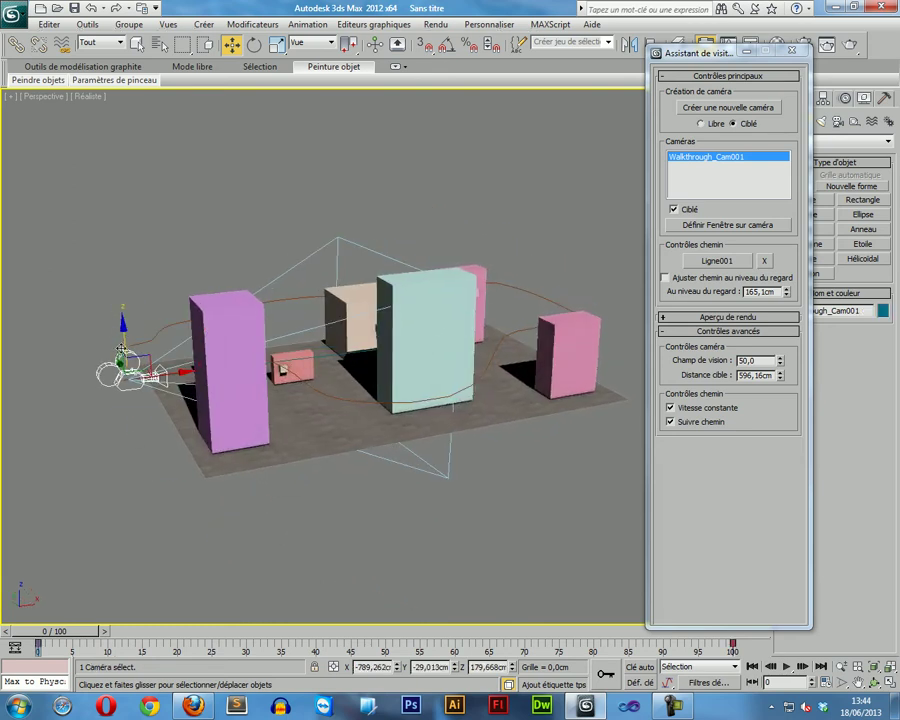
double_click(140, 346)
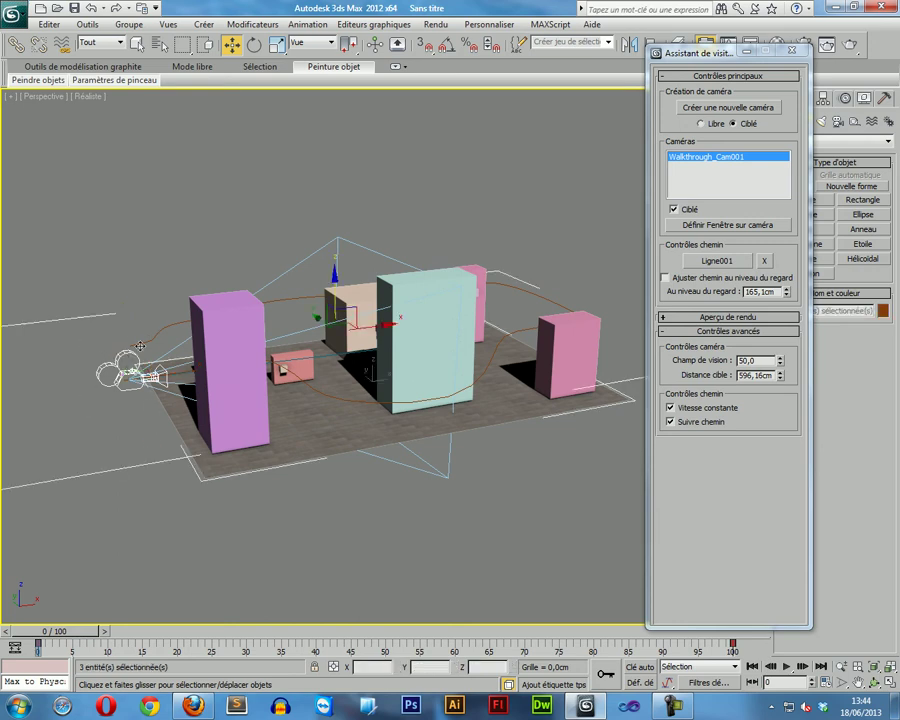
drag(339, 297, 329, 294)
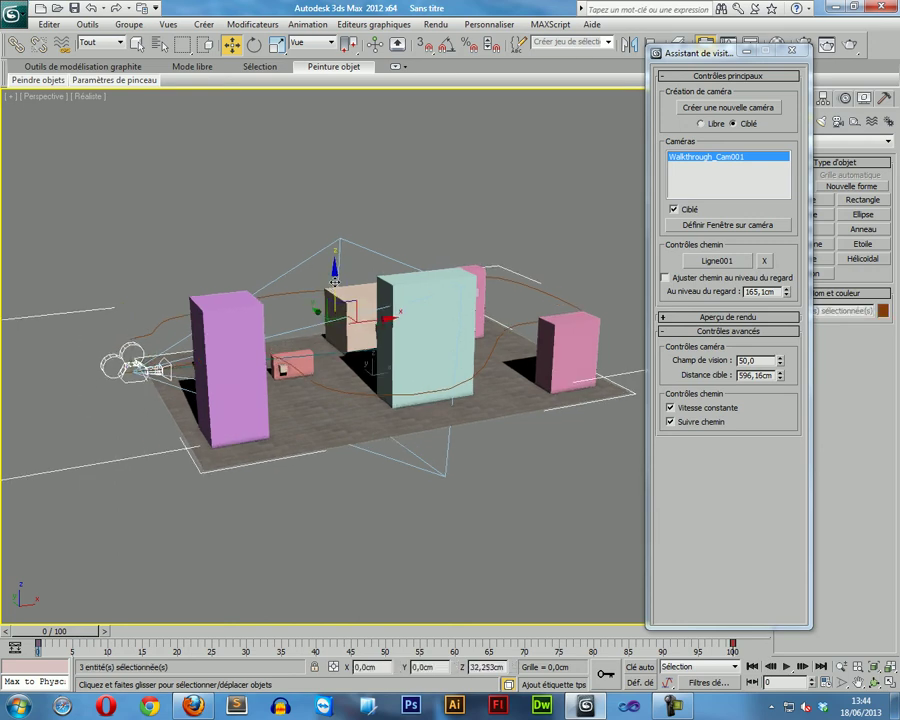
click(320, 429)
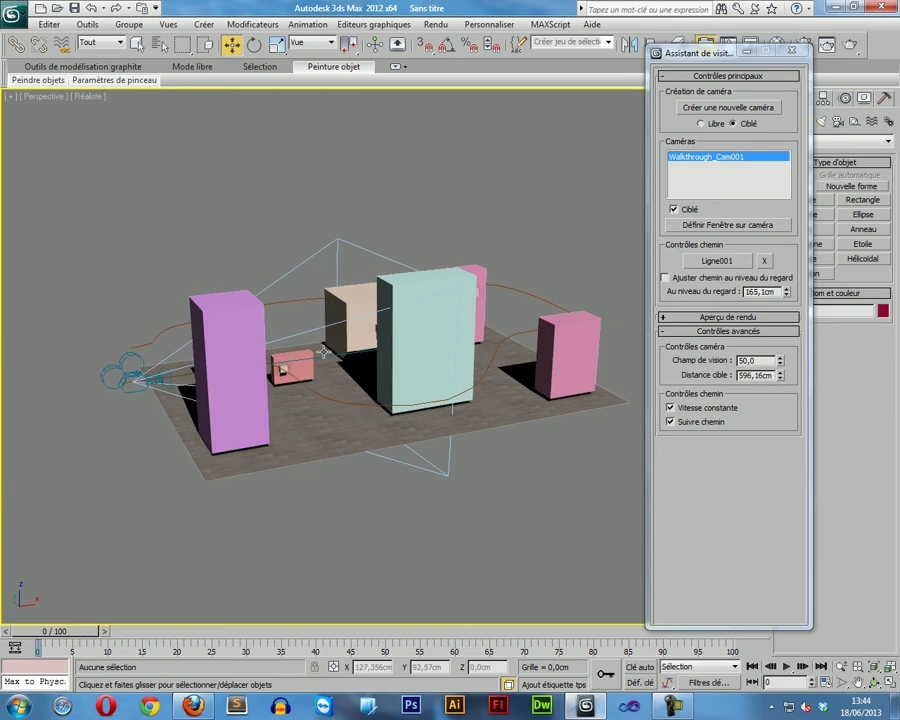
click(316, 394)
ctrl+click(118, 376)
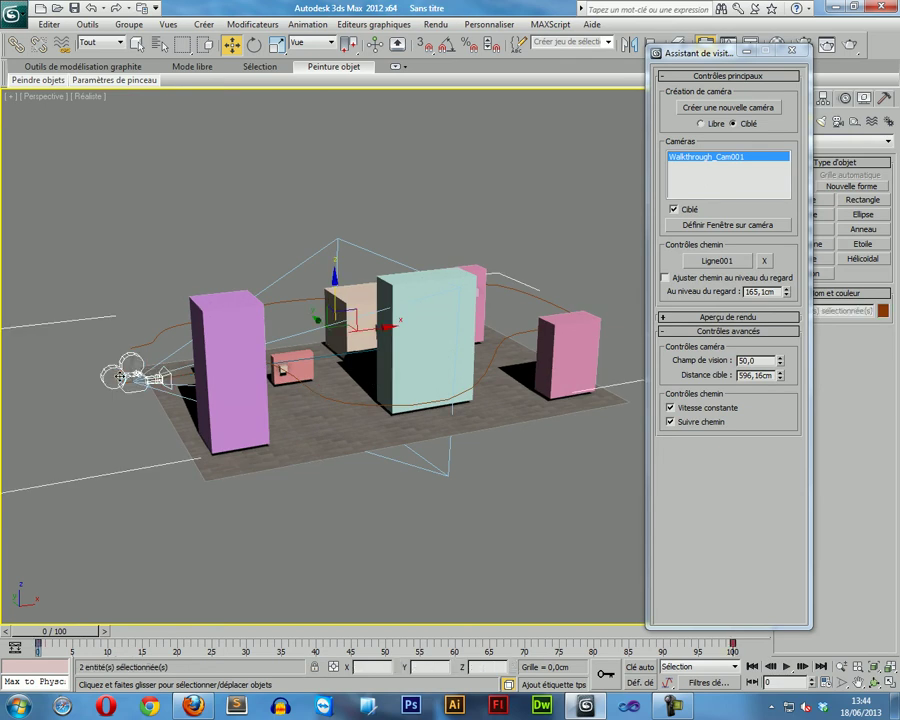
drag(339, 293, 343, 202)
- Scrub the time slider from an overhead view to check the raised camera's route
mouse_move(350, 291)
alt+middle_down()
mouse_move(311, 348)
mouse_move(187, 311)
mouse_move(144, 330)
mouse_move(220, 315)
mouse_move(404, 315)
alt+middle_up()
scroll(404, 315, down, 5)
scroll(306, 343, down, 2)
scroll(306, 343, up, 3)
scroll(306, 343, down, 2)
scroll(306, 343, up, 2)
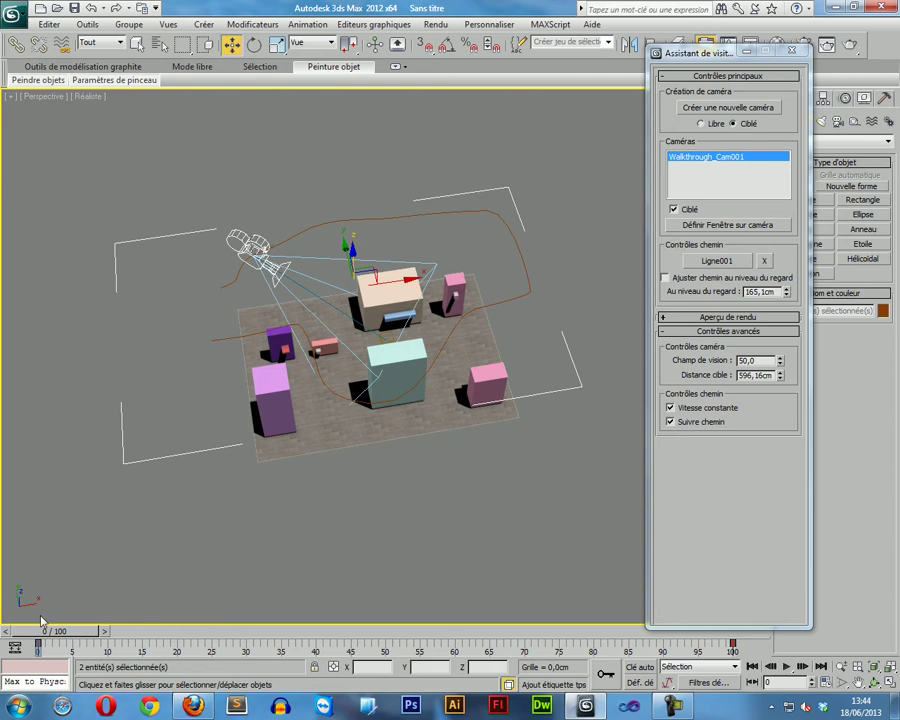
mouse_move(47, 634)
mouse_down()
mouse_move(458, 631)
mouse_move(241, 631)
mouse_move(30, 600)
mouse_up()
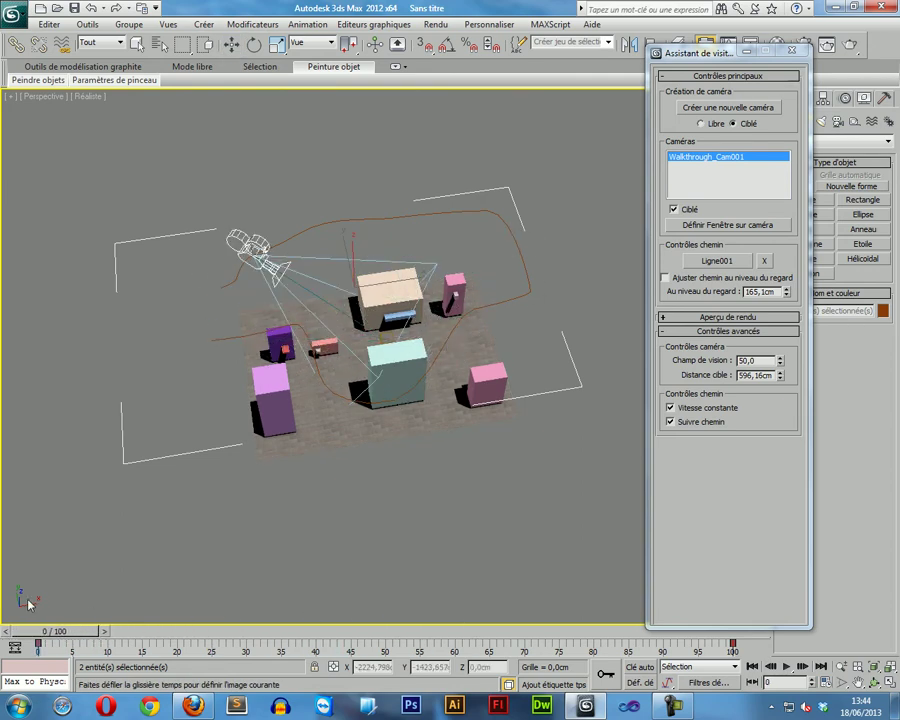
mouse_move(153, 599)
mouse_down()
mouse_move(640, 580)
mouse_move(696, 600)
mouse_move(286, 607)
mouse_move(56, 587)
mouse_move(452, 572)
mouse_move(587, 547)
mouse_move(528, 538)
mouse_move(70, 608)
mouse_move(2, 560)
mouse_up()
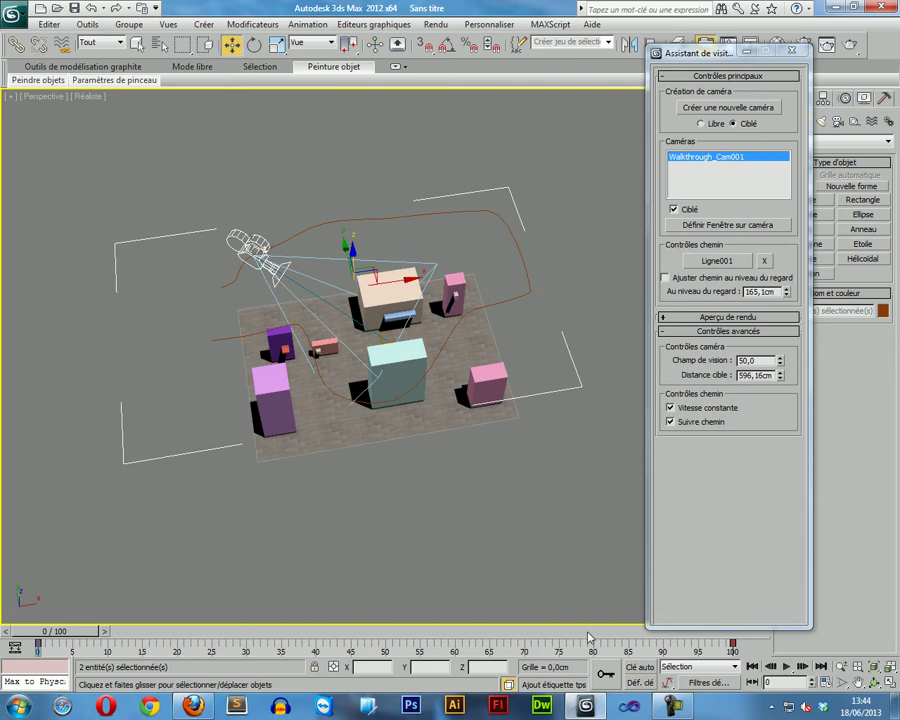
- Play the walkthrough in the Walkthrough_Cam001 view, stop it, and rewind to frame 0
key(c)
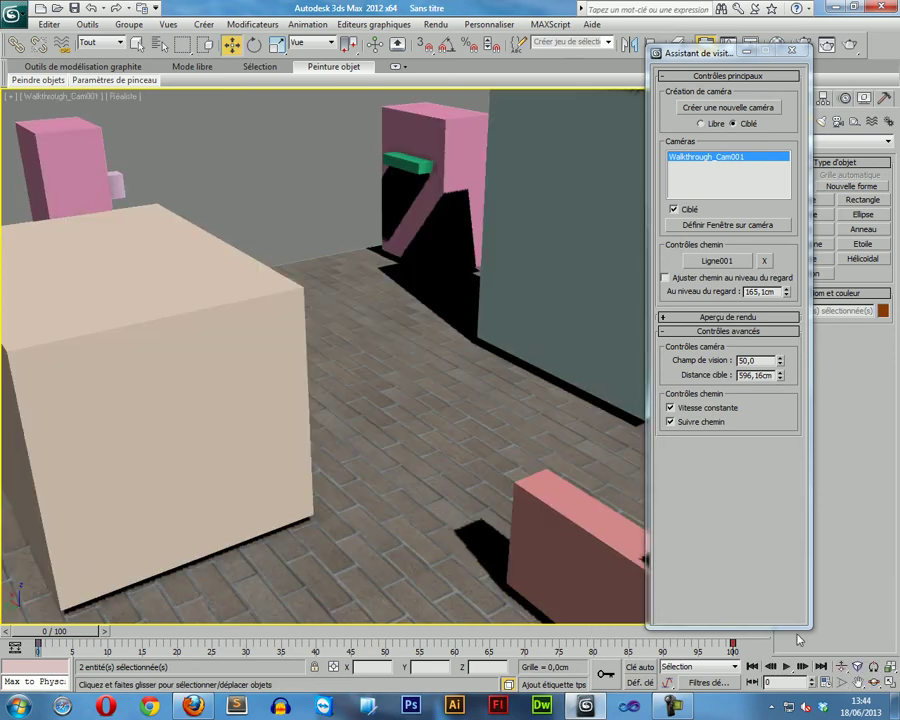
click(789, 673)
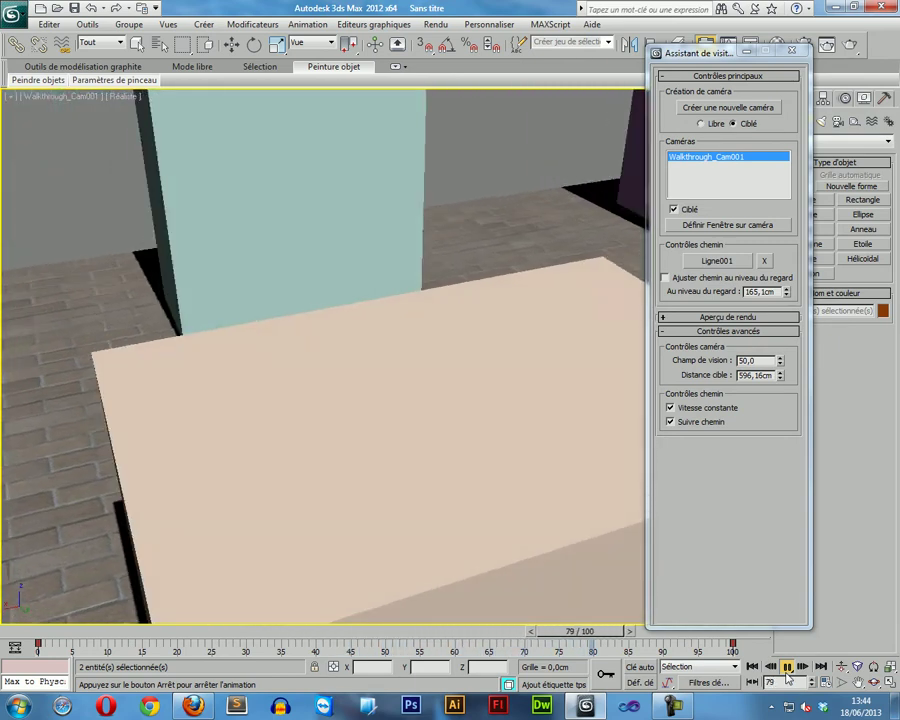
click(787, 668)
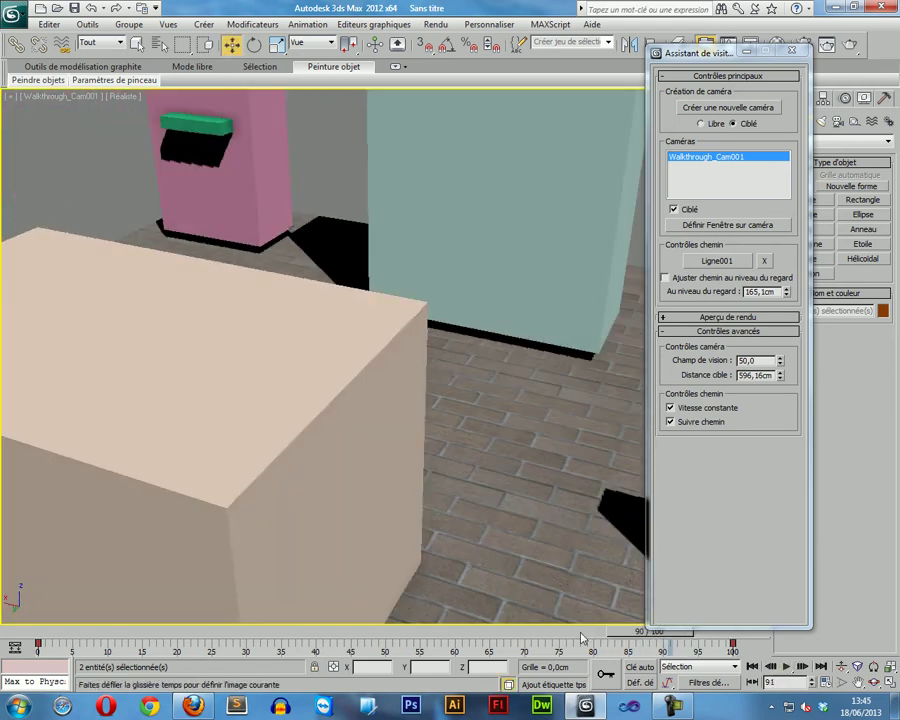
drag(660, 632, 40, 631)
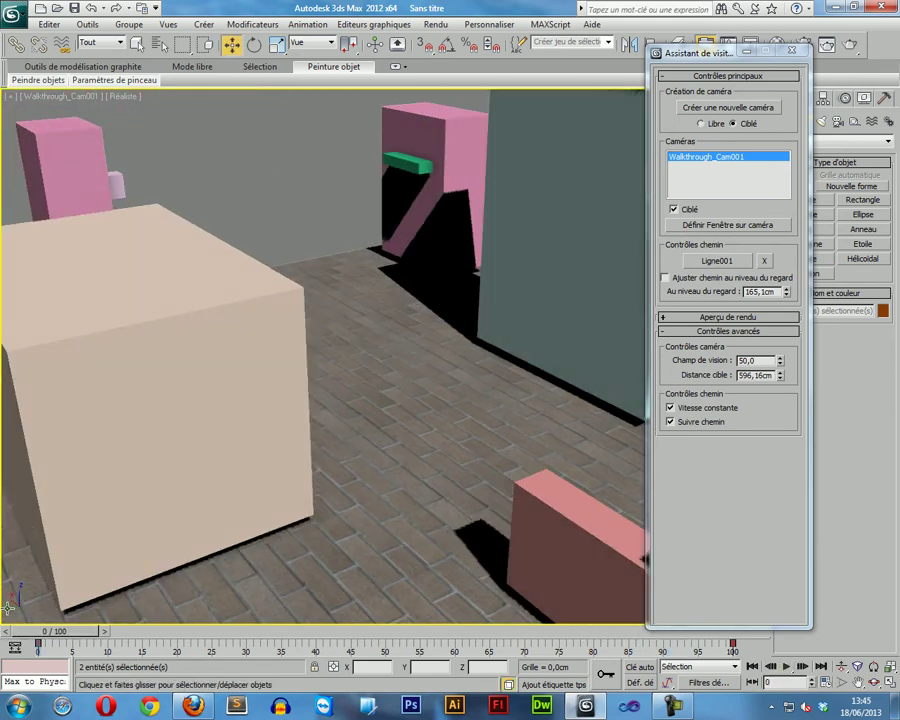
- Undo an accidental floor move made in the Perspective view
click(379, 512)
key(p)
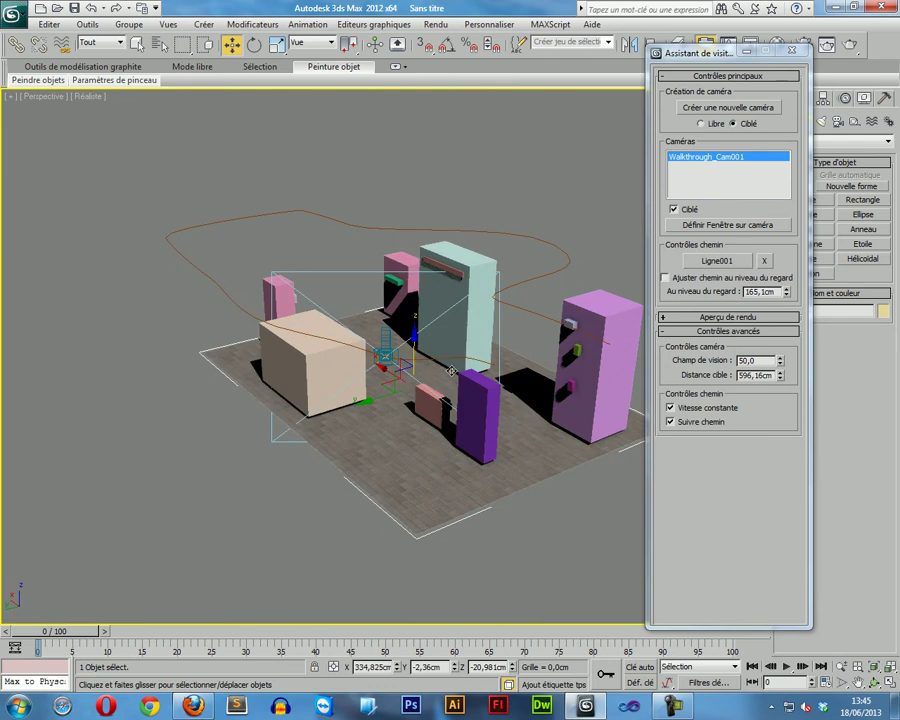
alt+middle_drag(451, 371, 129, 374)
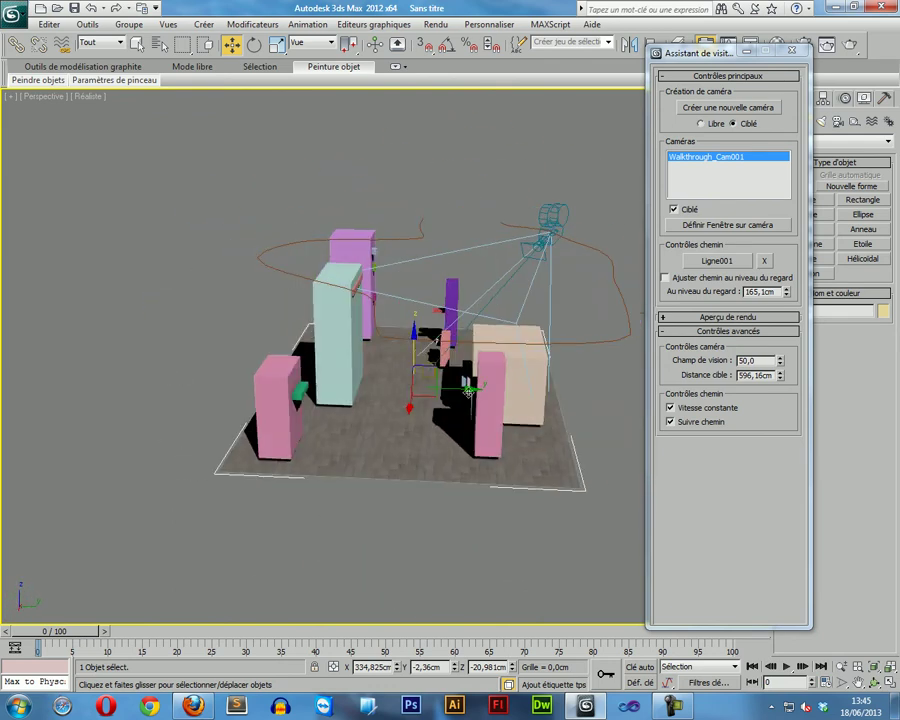
drag(452, 389, 405, 396)
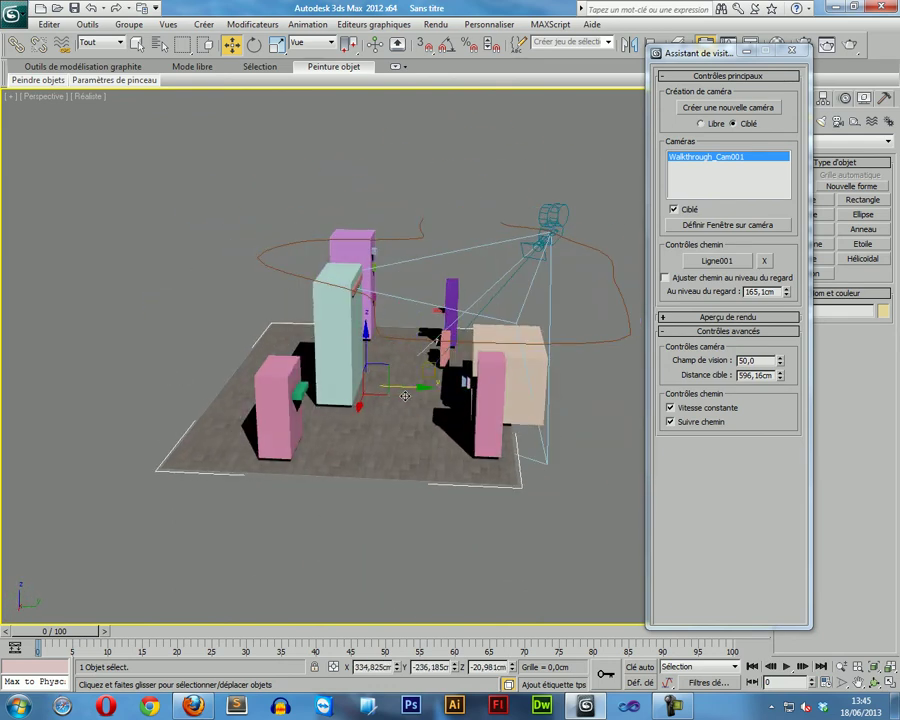
key(ctrl+z)
- Shift the camera target to re-aim it, check frame 85, and replay in the camera view
click(428, 370)
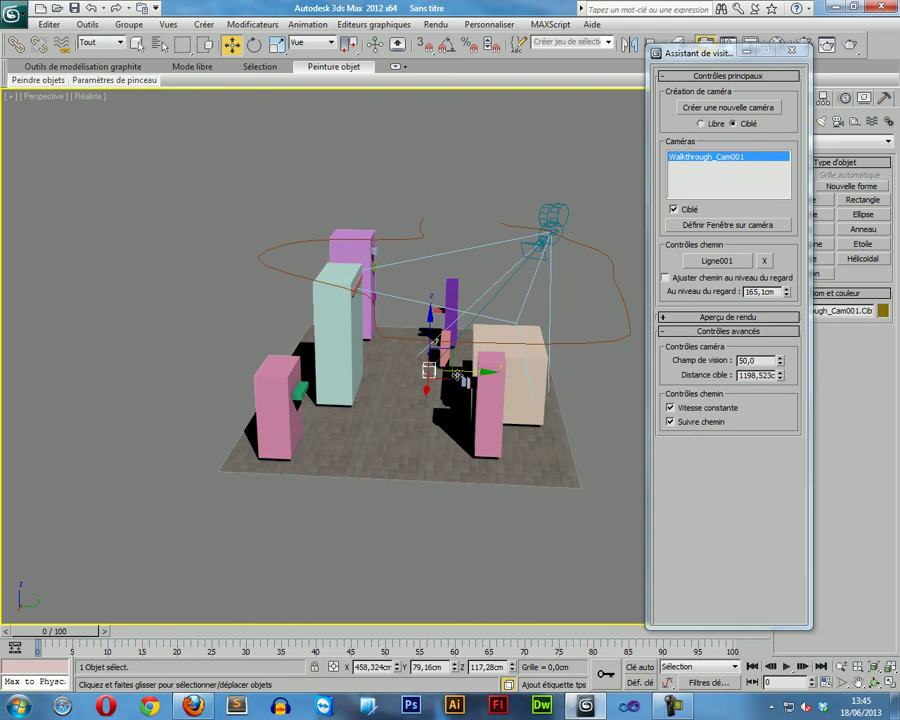
drag(457, 374, 393, 371)
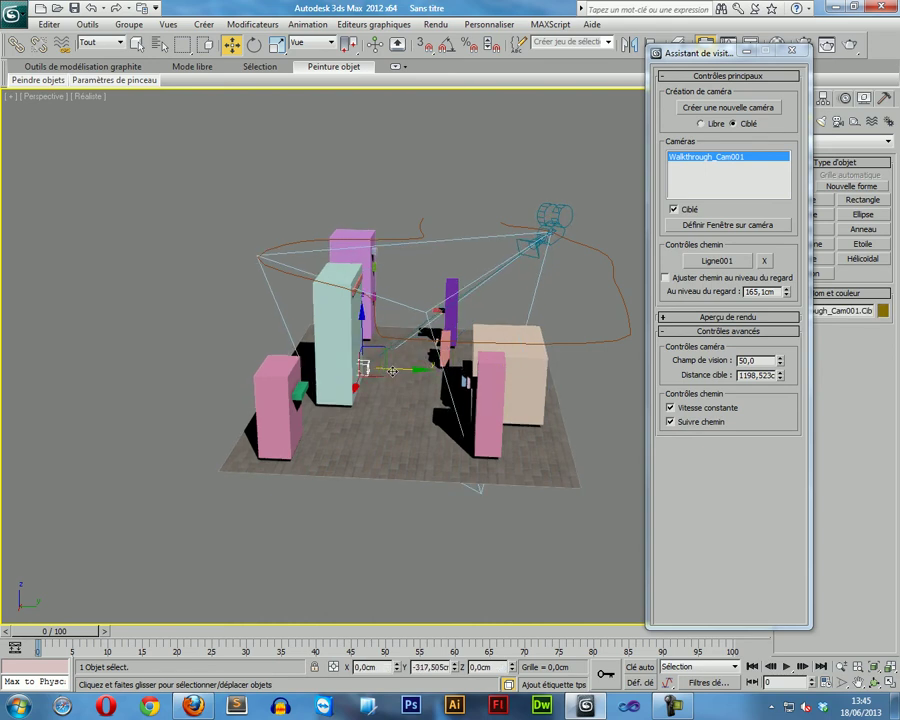
mouse_move(40, 628)
mouse_down()
mouse_move(609, 632)
mouse_move(3, 605)
mouse_up()
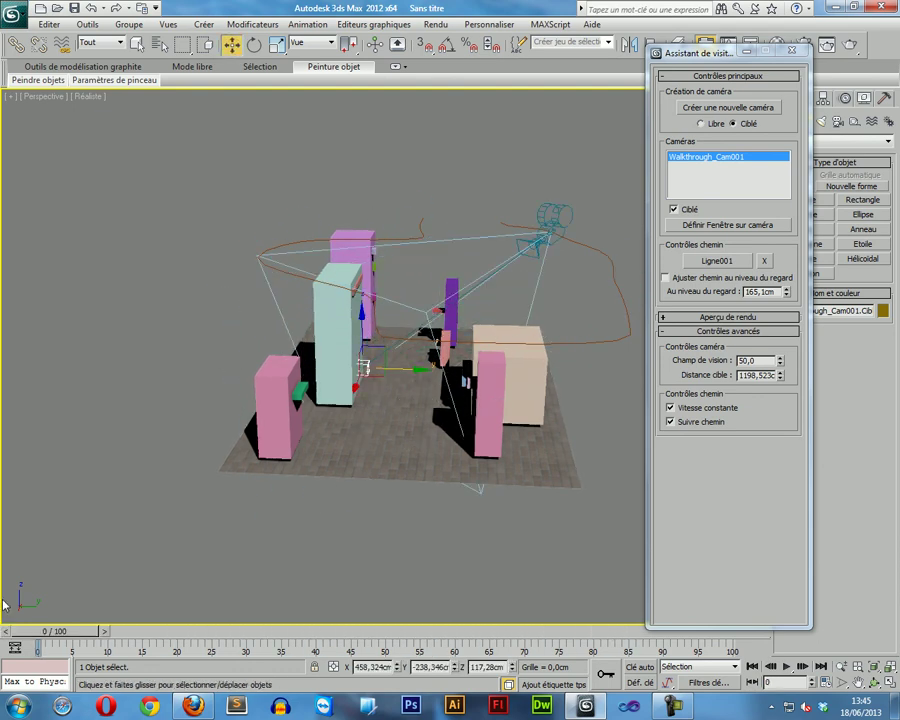
key(c)
click(786, 668)
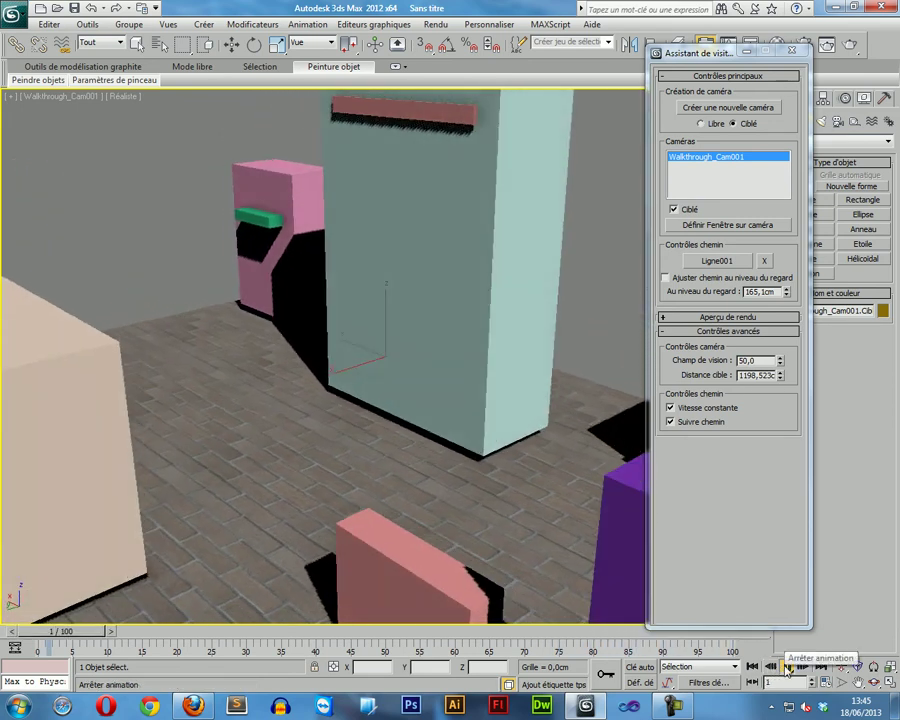
- Stop playback at frame 2, restore the Perspective overview with Shift+Z, and slide the camera target sideways
click(787, 668)
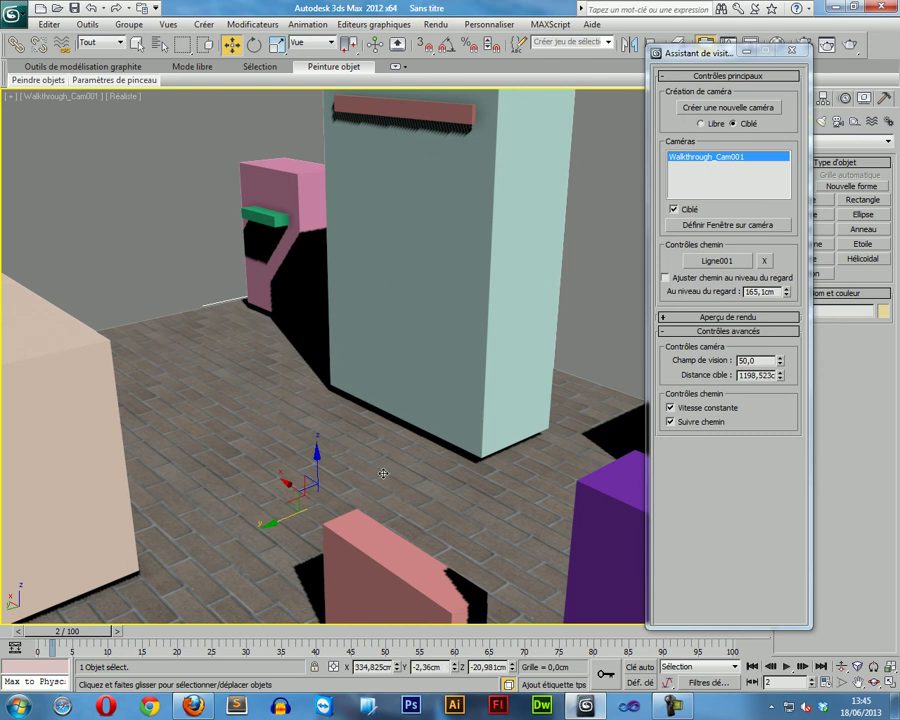
key(shift+z)
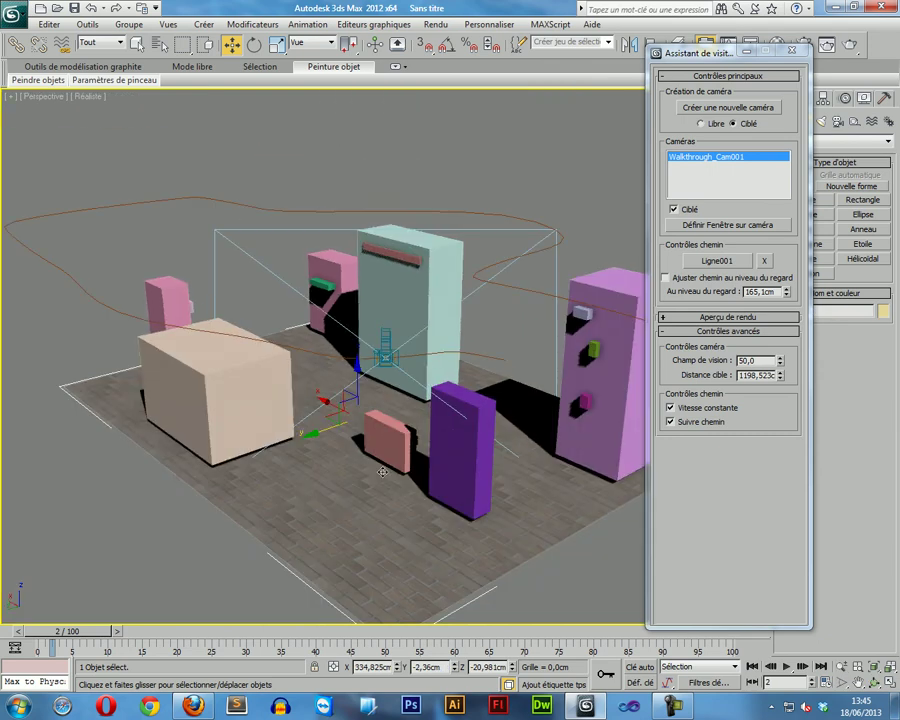
key(shift+z)
key(shift+z)
key(shift+z)
key(shift+z)
key(shift+z)
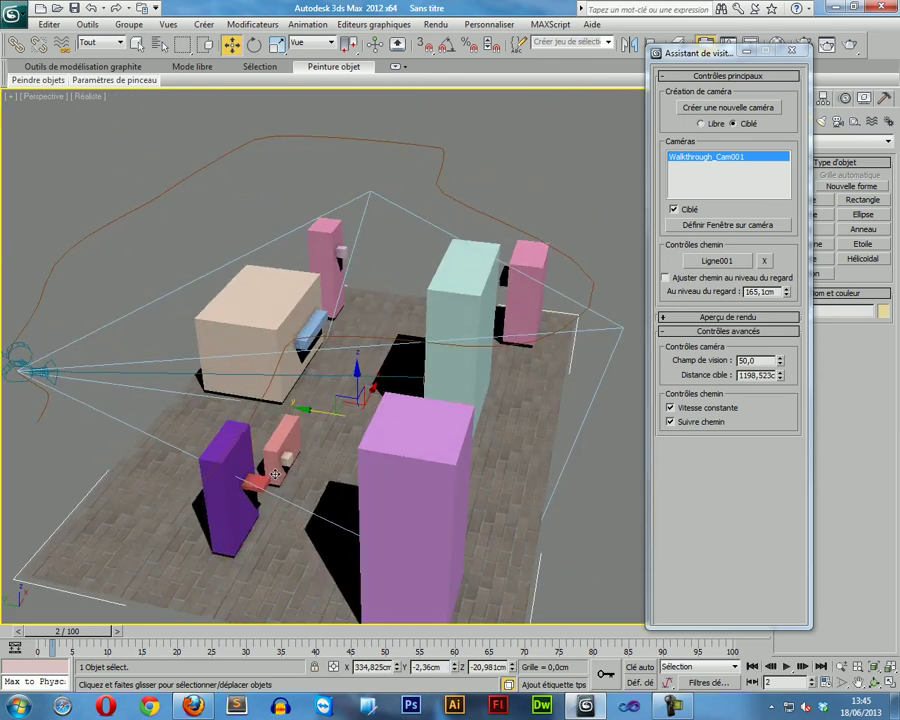
key(shift+z)
key(shift+z)
click(409, 364)
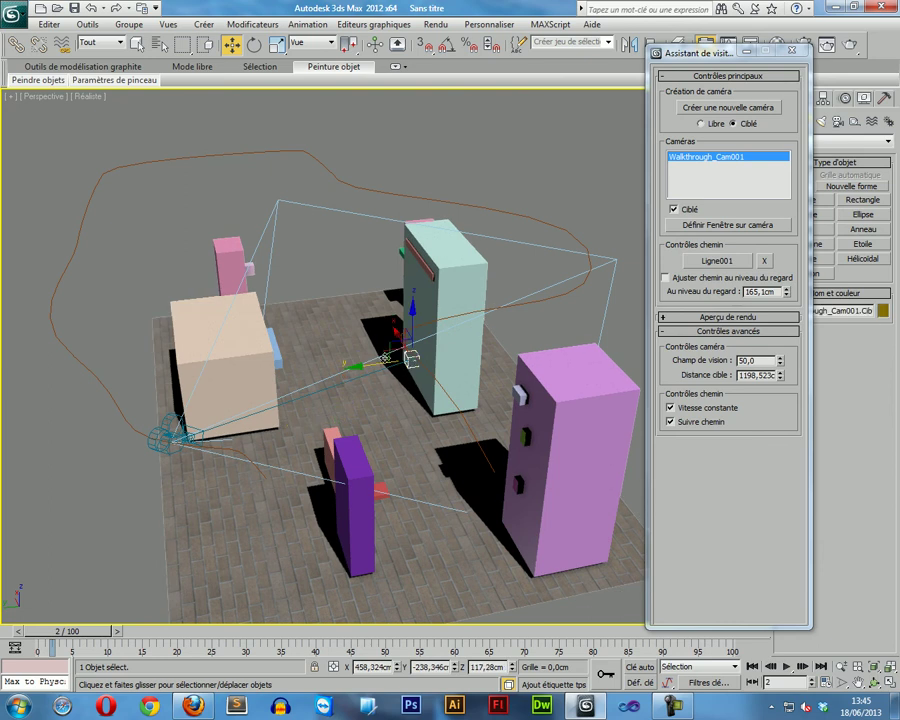
drag(368, 366, 295, 369)
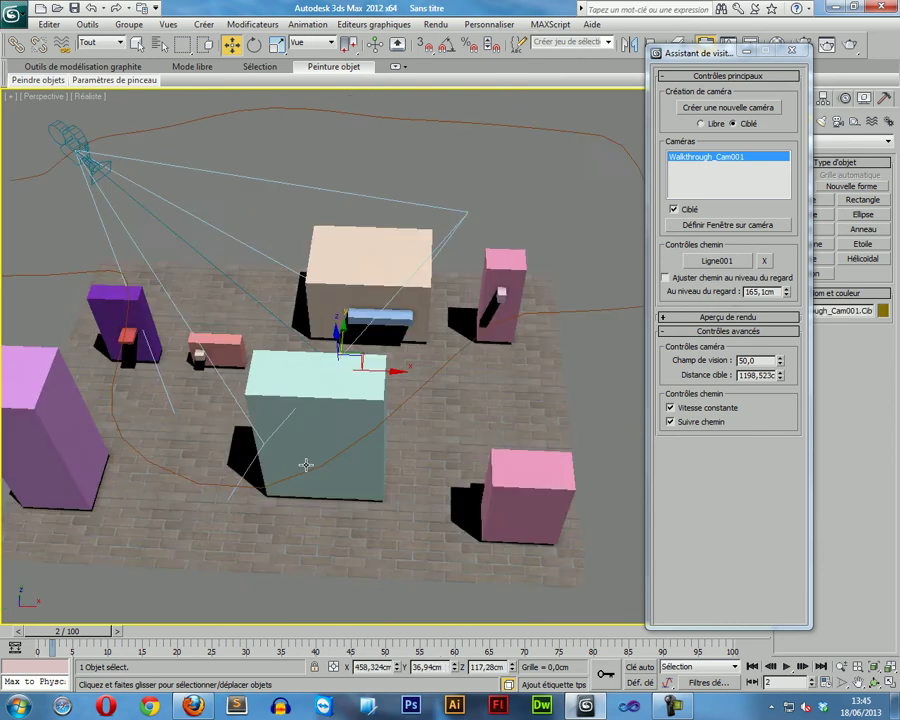